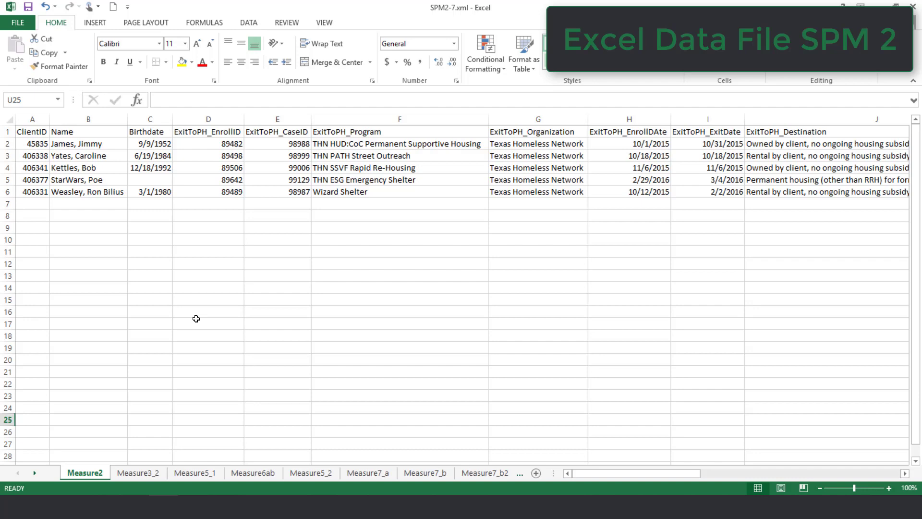
# Turn on filtering for the header row of the Measure2 sheet.
pyautogui.click(14, 132)
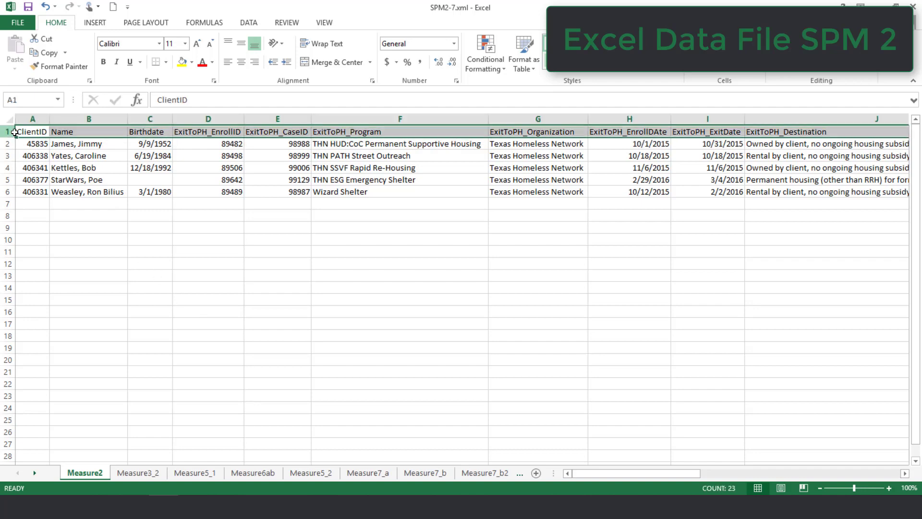
pyautogui.click(242, 24)
pyautogui.click(320, 50)
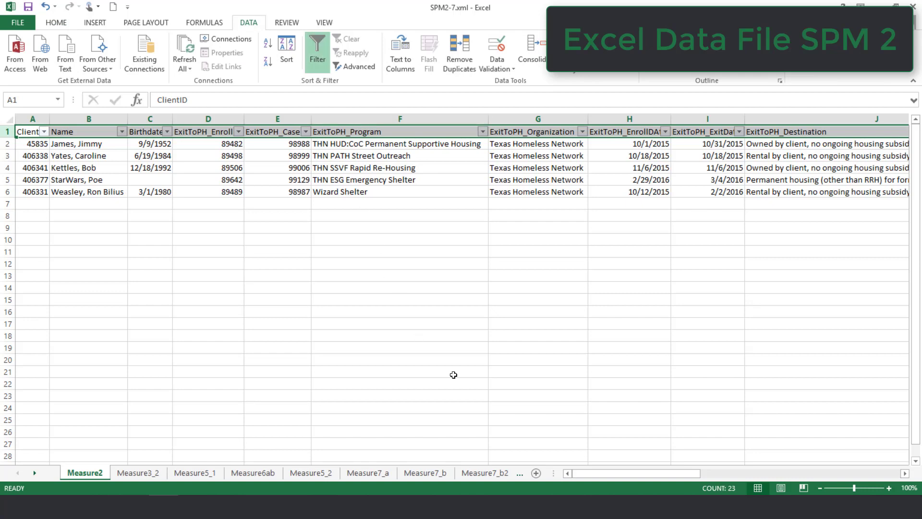
# Sort the Measure2 records by the DaysReturnedToH column from smallest to largest.
pyautogui.moveTo(607, 473); pyautogui.dragTo(811, 473)
pyautogui.click(666, 132)
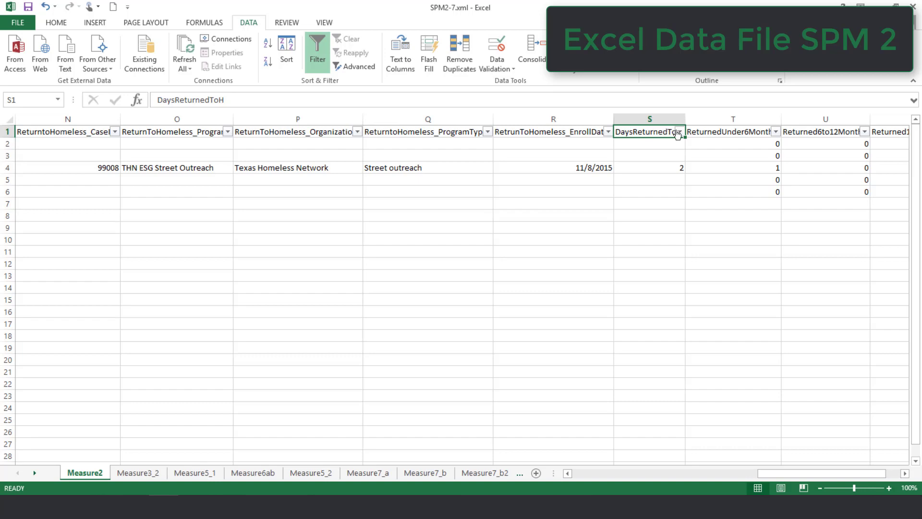
pyautogui.click(680, 131)
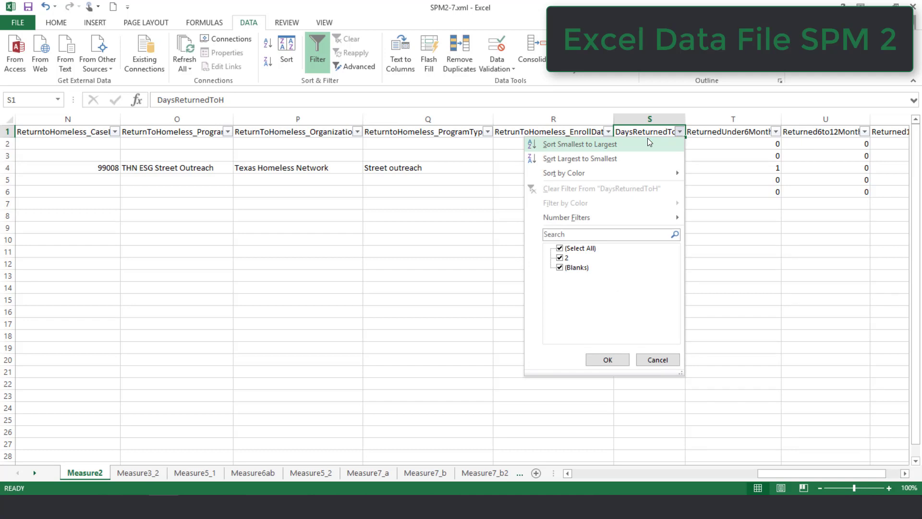
pyautogui.click(647, 137)
# Examine the first sorted record's days to return, permanent housing exit destination and return-to-homeless program.
pyautogui.click(662, 145)
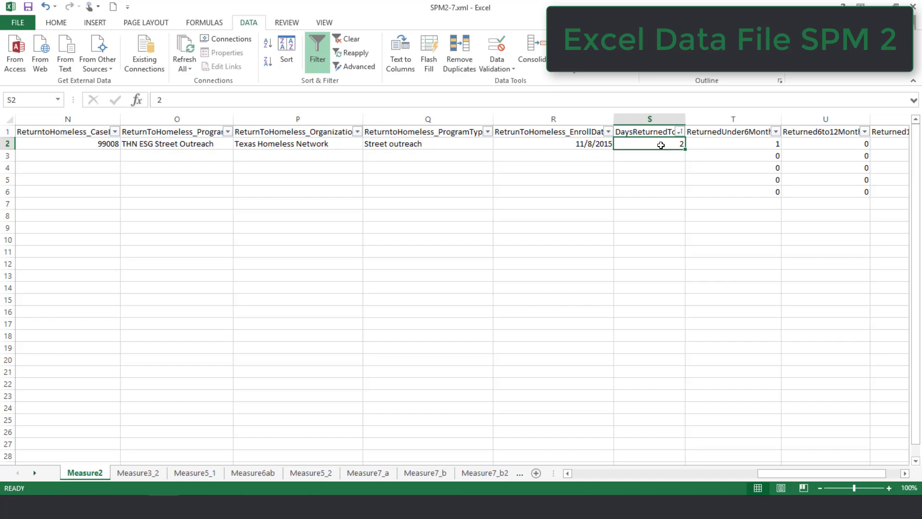
pyautogui.moveTo(805, 477); pyautogui.dragTo(673, 484)
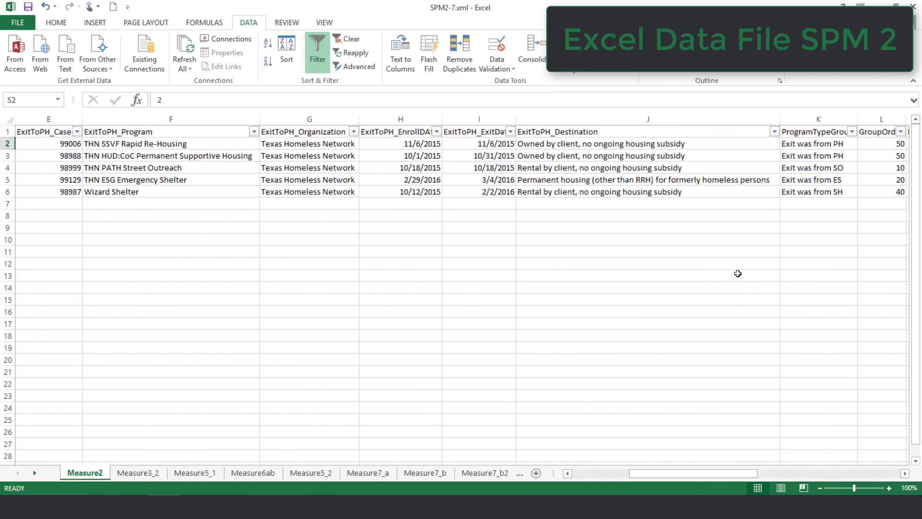
pyautogui.click(676, 147)
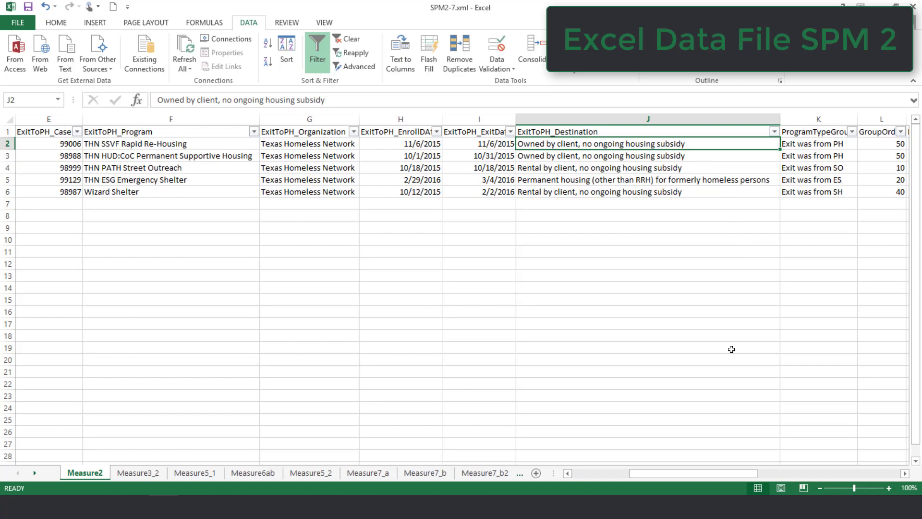
pyautogui.moveTo(719, 478); pyautogui.dragTo(823, 485)
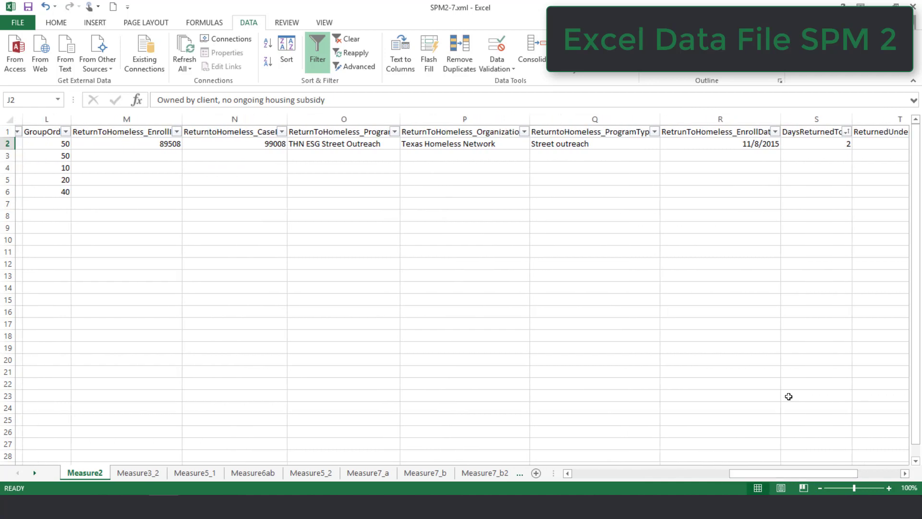
pyautogui.click(365, 146)
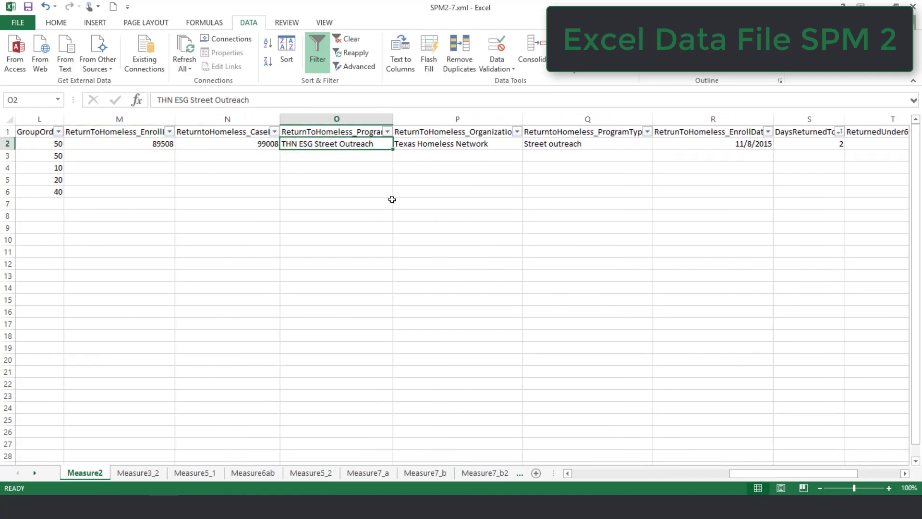
pyautogui.click(806, 145)
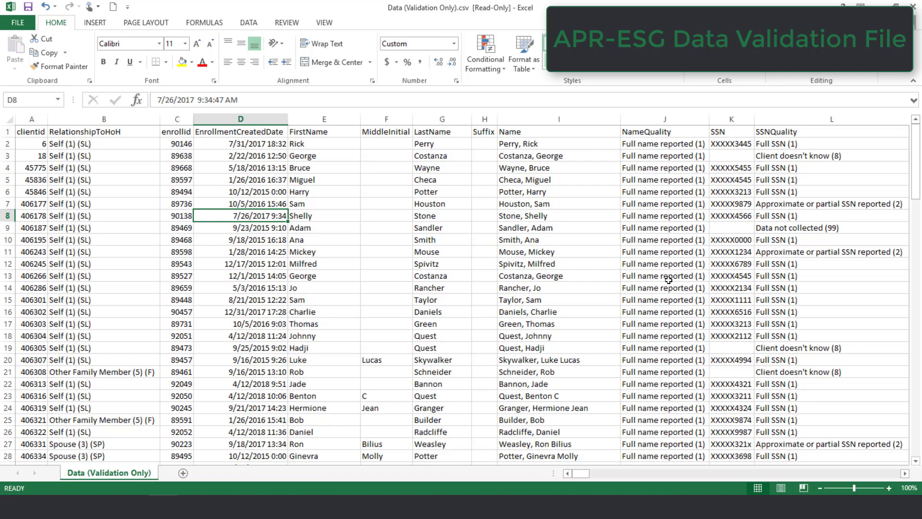
# Turn on filtering for the header row of the Data (Validation Only) sheet.
pyautogui.click(3, 131)
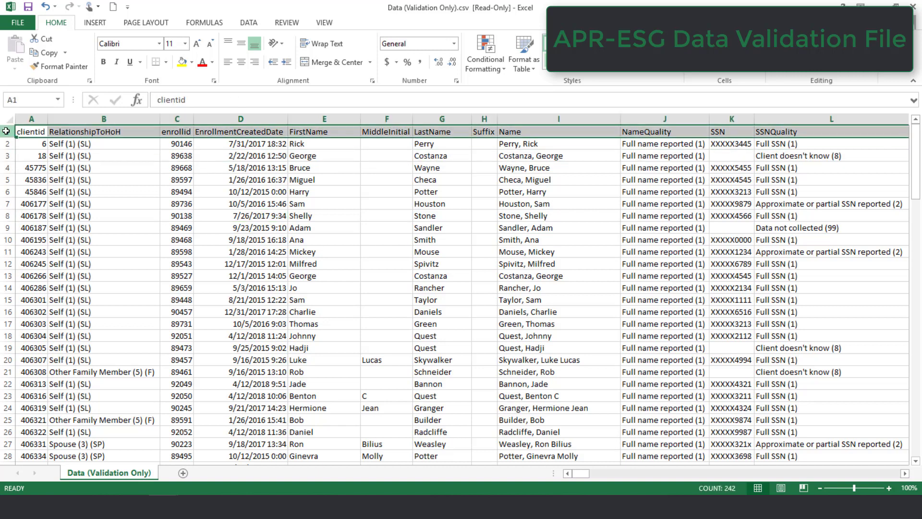
pyautogui.click(248, 22)
pyautogui.click(315, 55)
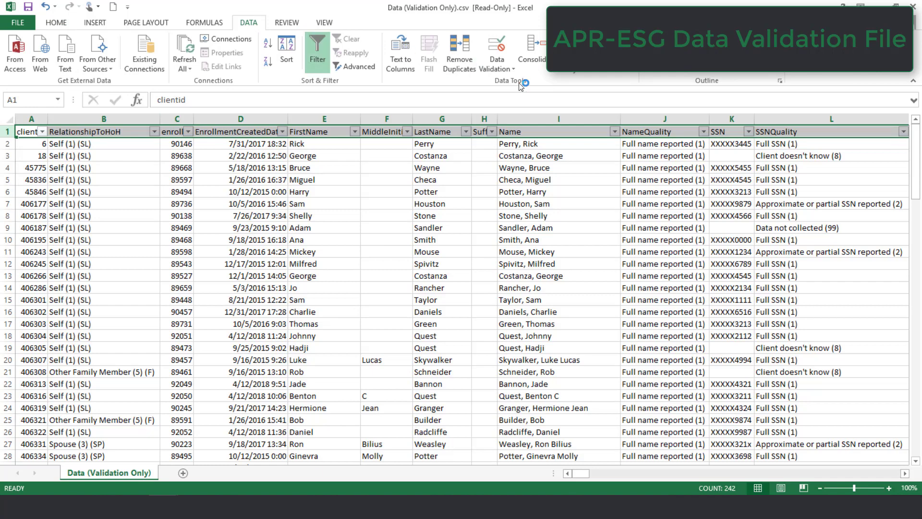
# Filter the ExitDestination column to show only Other, and fit the ExitDestinationOther column's width to its contents.
pyautogui.press('Tab')
pyautogui.press('Tab')
pyautogui.press('Tab')
pyautogui.press('Tab')
pyautogui.press('Tab')
pyautogui.press('Tab')
pyautogui.press('Tab')
pyautogui.press('Tab')
pyautogui.press('Tab')
pyautogui.press('Tab')
pyautogui.press('Tab')
pyautogui.press('Tab')
pyautogui.press('Tab')
pyautogui.press('Tab')
pyautogui.press('Tab')
pyautogui.press('Tab')
pyautogui.press('Tab')
pyautogui.press('Tab')
pyautogui.press('Tab')
pyautogui.press('Tab')
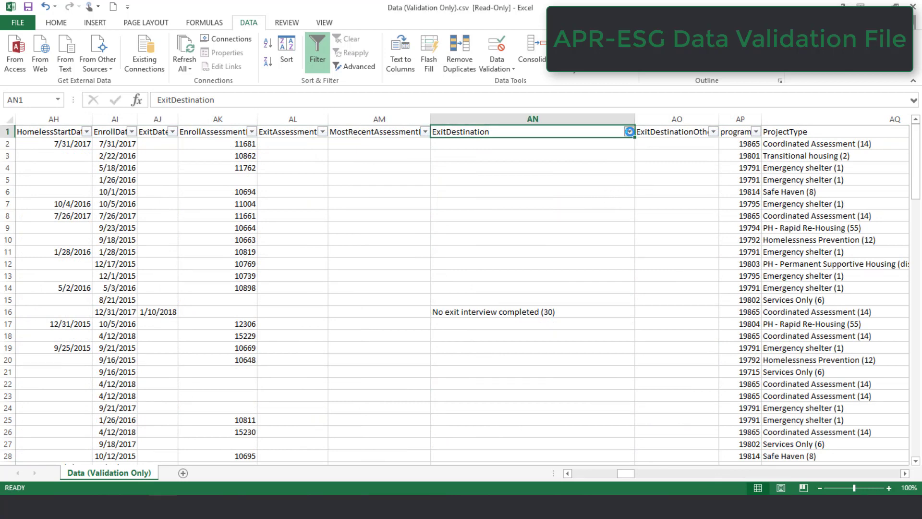
pyautogui.click(630, 132)
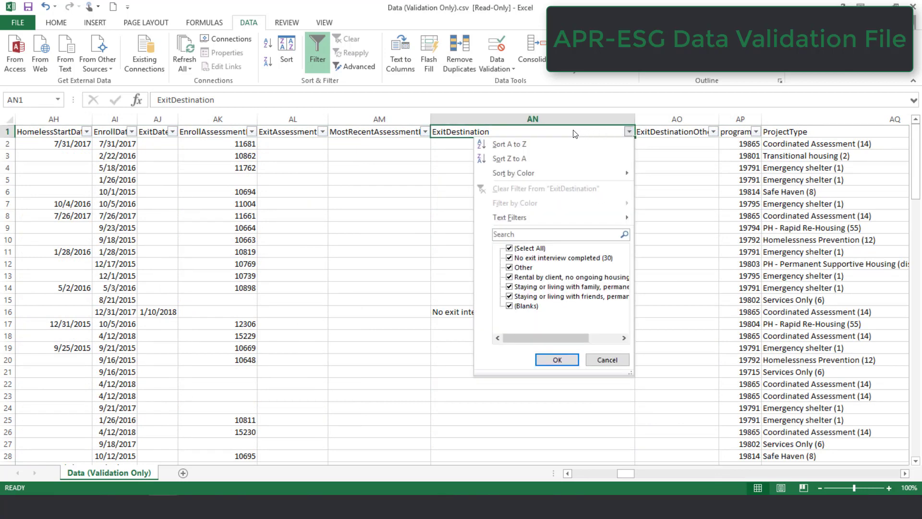
pyautogui.click(533, 249)
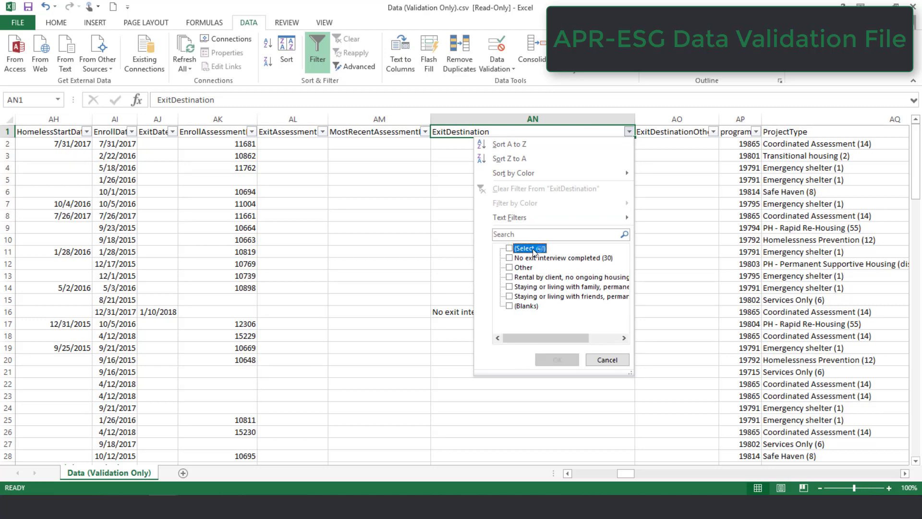
pyautogui.click(511, 268)
pyautogui.click(555, 361)
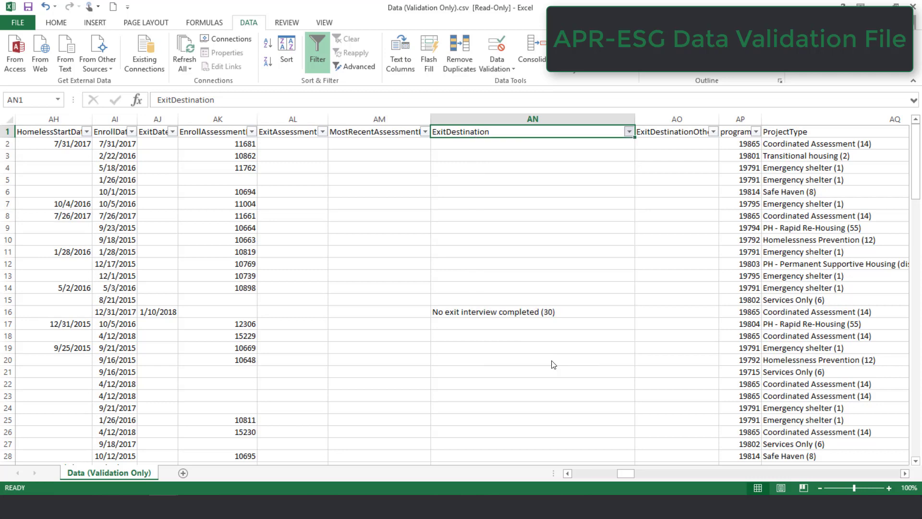
pyautogui.doubleClick(719, 119)
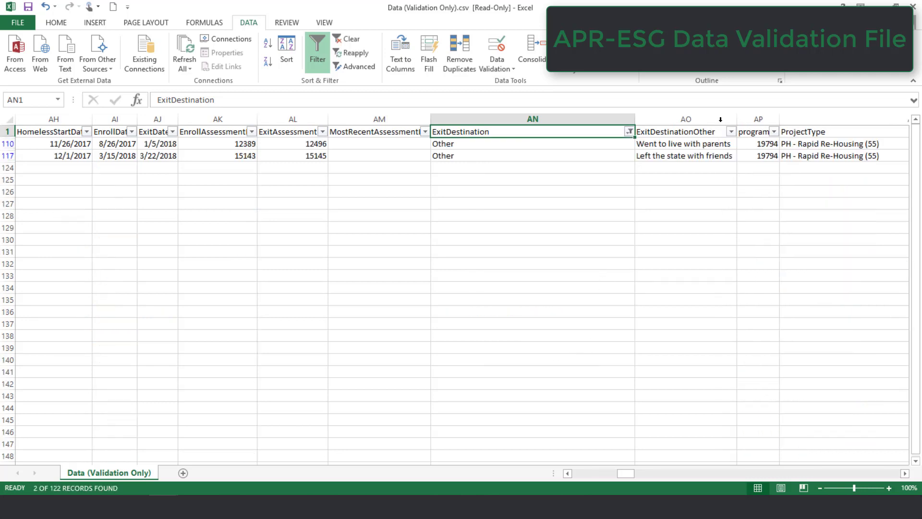